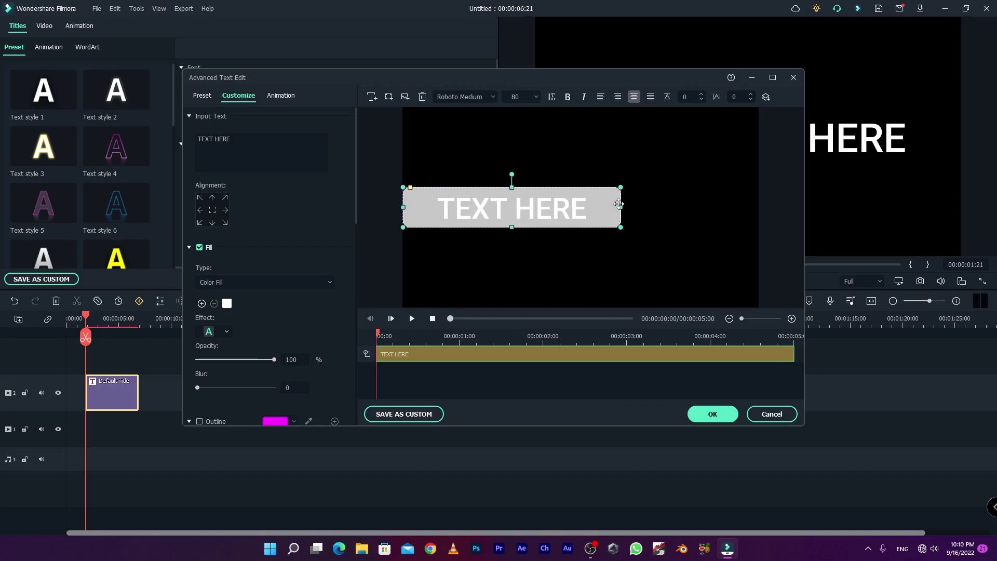
# Stretch the title's rounded box across the full frame width and turn off its text fill
pyautogui.moveTo(625, 205); pyautogui.dragTo(759, 207)
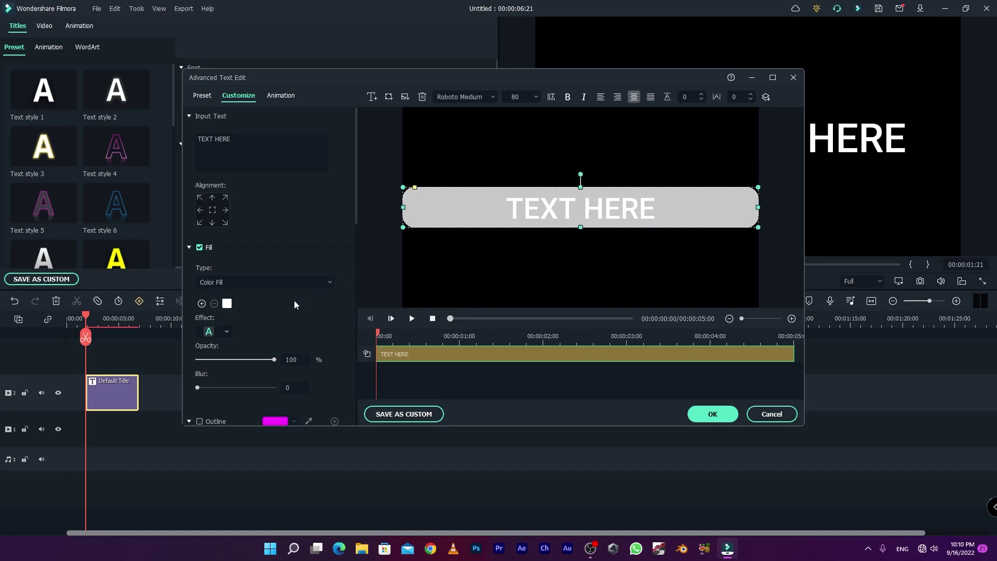
pyautogui.click(200, 247)
# Switch the box's shape fill to Gradient Fill with a white first color, and turn off the shape border
pyautogui.scroll(-4, 223, 322)
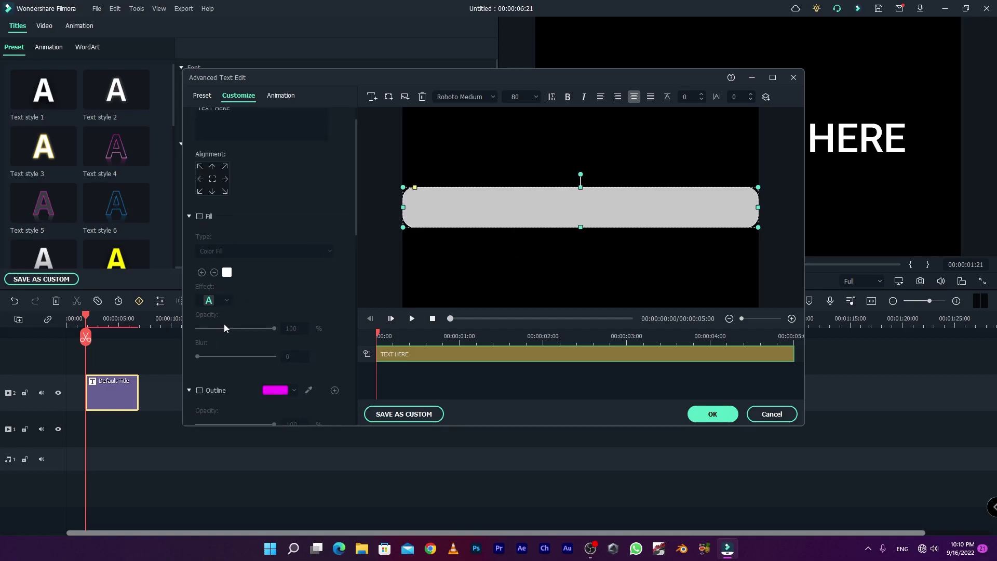
pyautogui.scroll(-5, 223, 335)
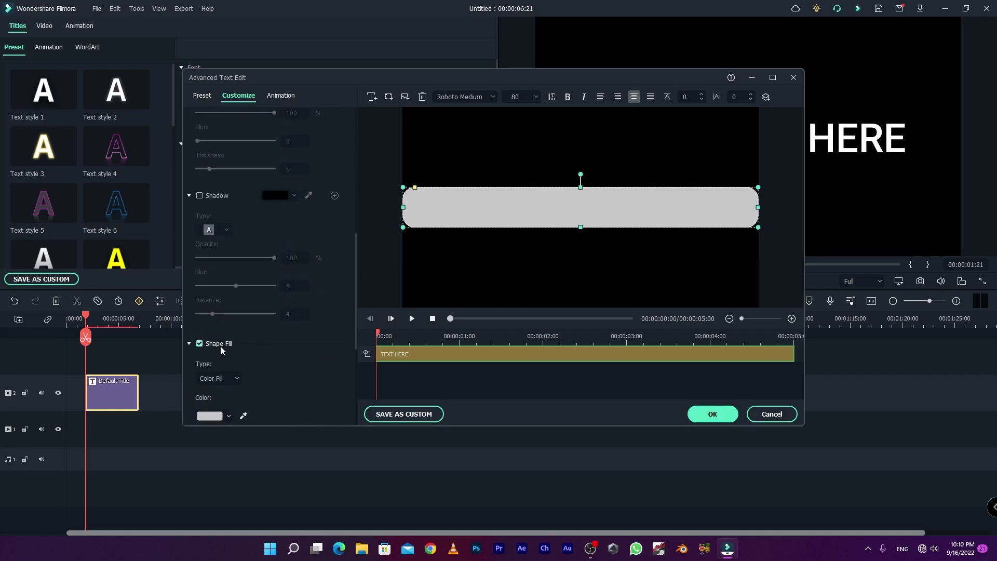
pyautogui.scroll(-3, 229, 353)
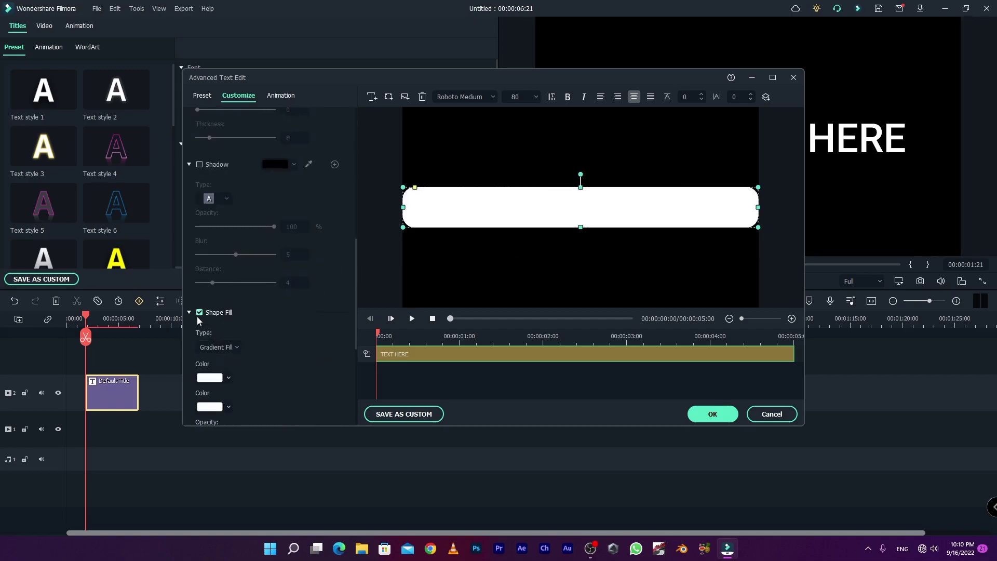
pyautogui.scroll(-6, 197, 315)
pyautogui.click(197, 269)
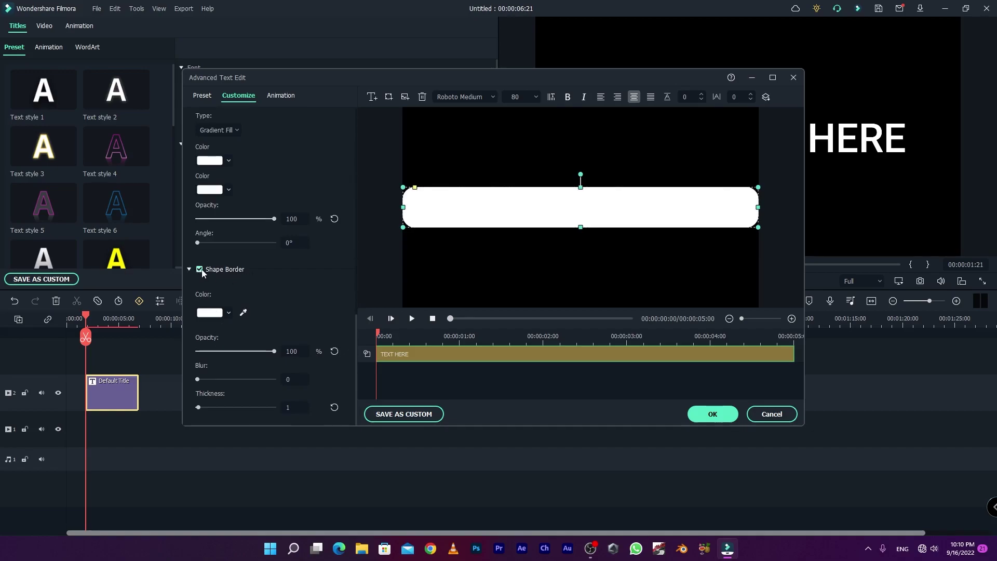
pyautogui.click(201, 270)
pyautogui.scroll(3, 225, 314)
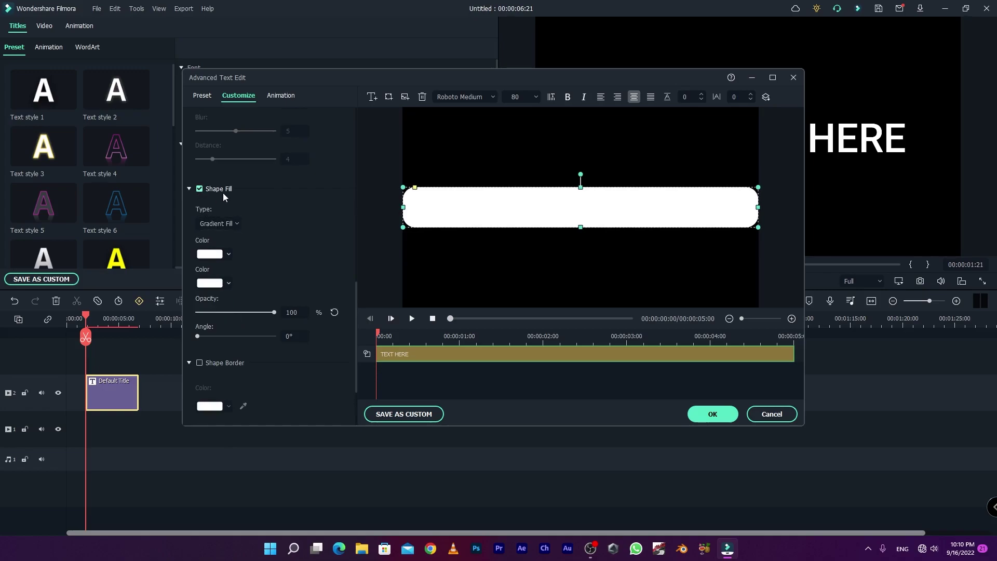
pyautogui.click(210, 255)
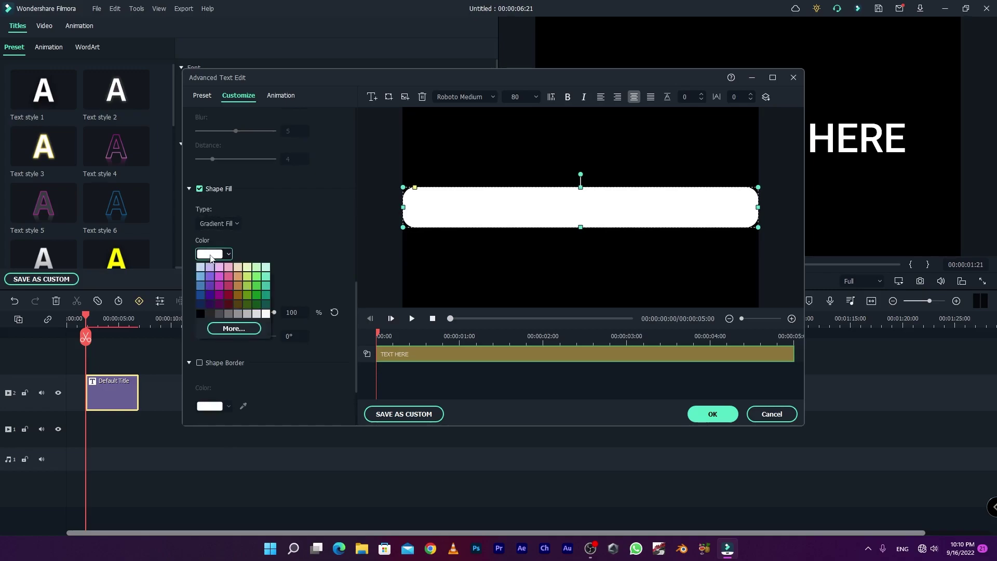
pyautogui.click(264, 313)
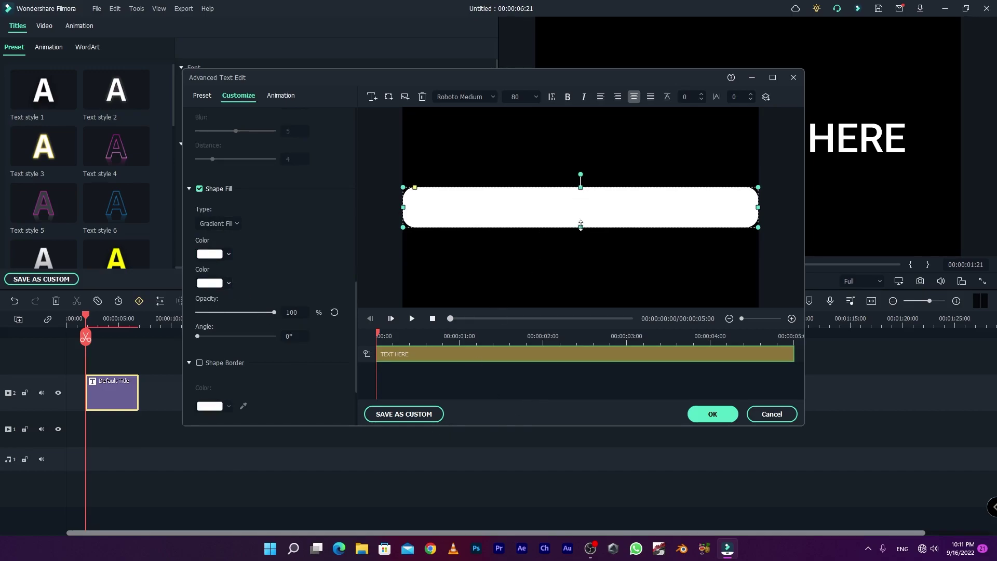
# Flatten the white box into a thin full-width bar and apply the advanced text edits
pyautogui.moveTo(580, 187); pyautogui.dragTo(579, 223)
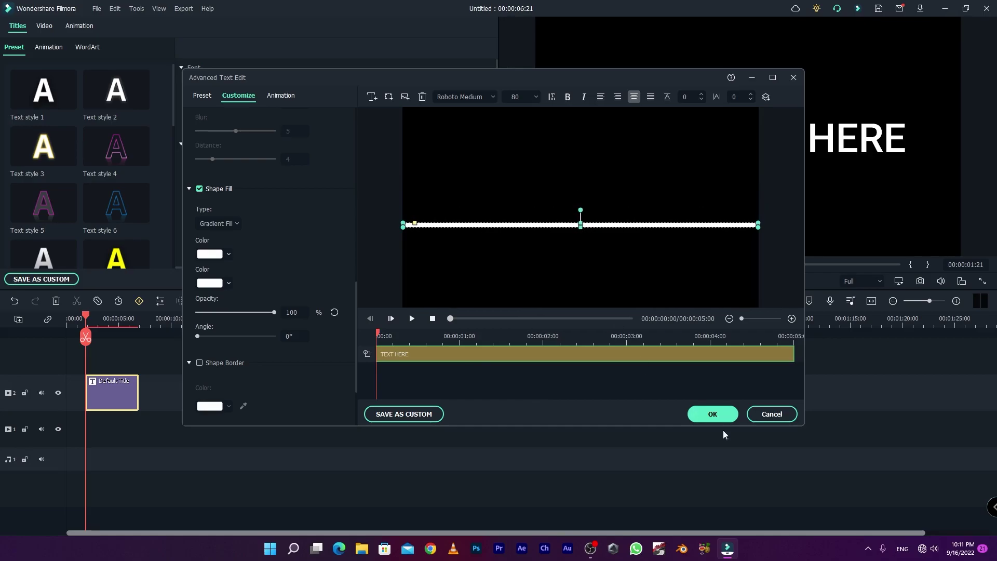
pyautogui.click(718, 414)
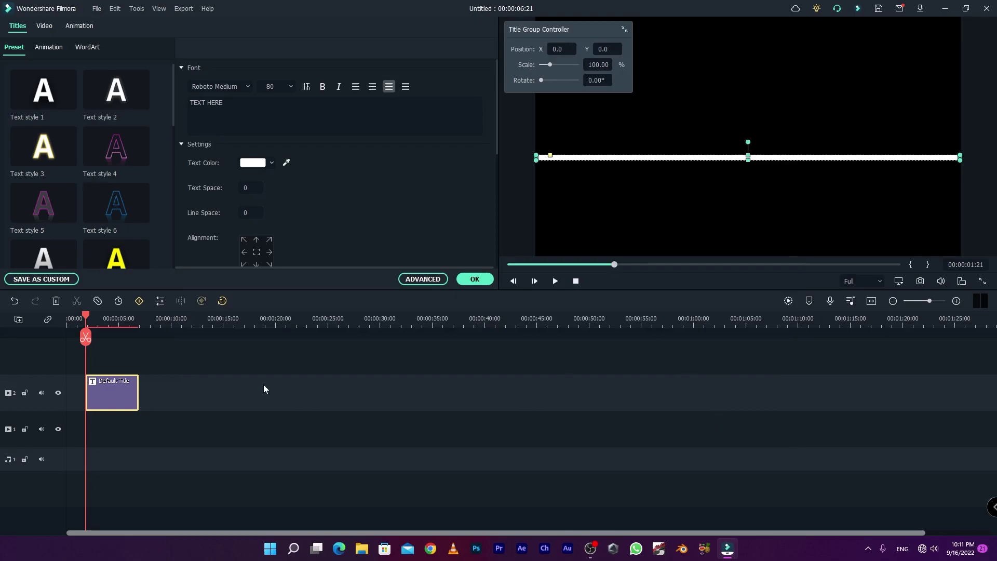
# Save a PNG snapshot of the white bar at 00:00:03:14 and close the title settings
pyautogui.moveTo(86, 318); pyautogui.dragTo(104, 319)
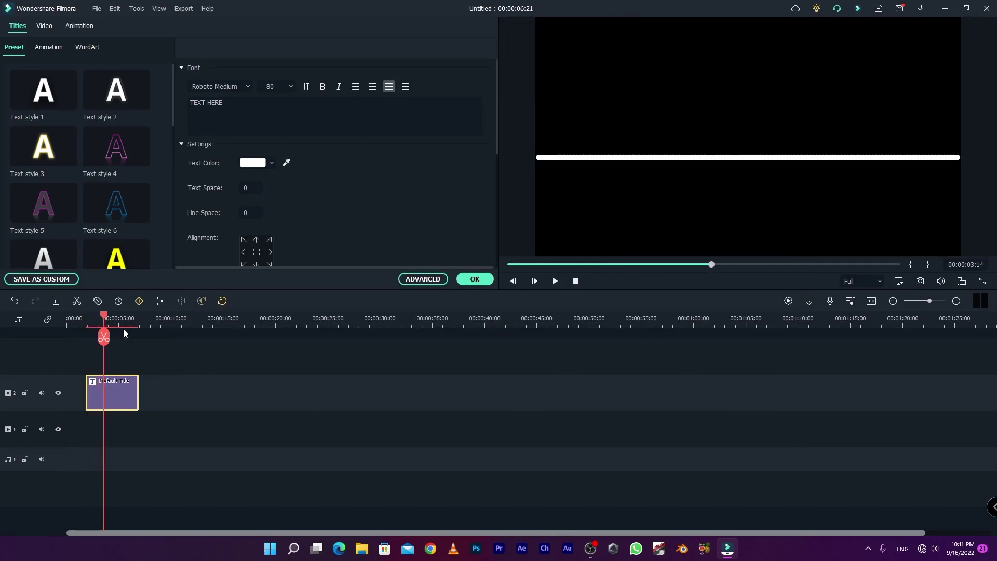
pyautogui.click(920, 282)
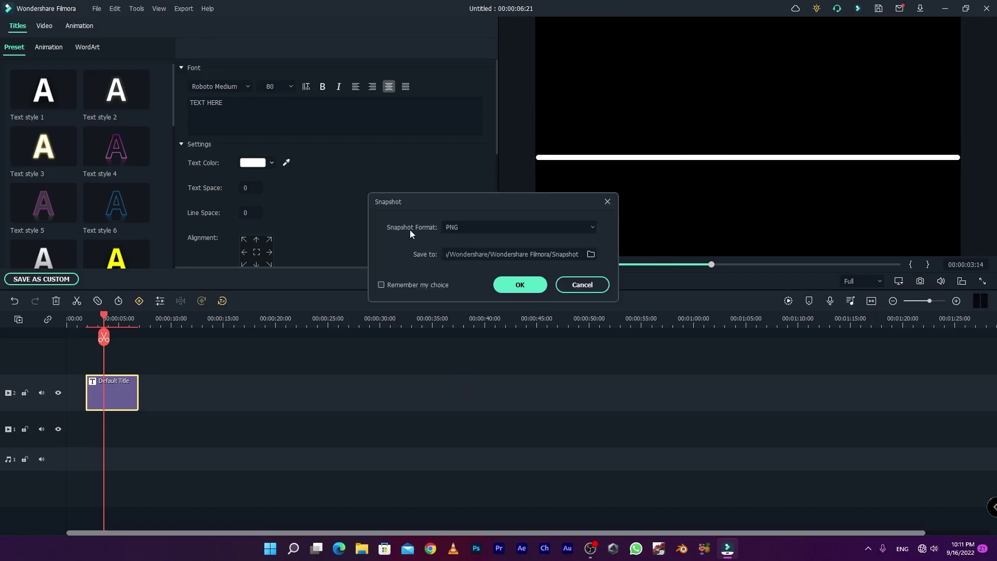
pyautogui.click(524, 291)
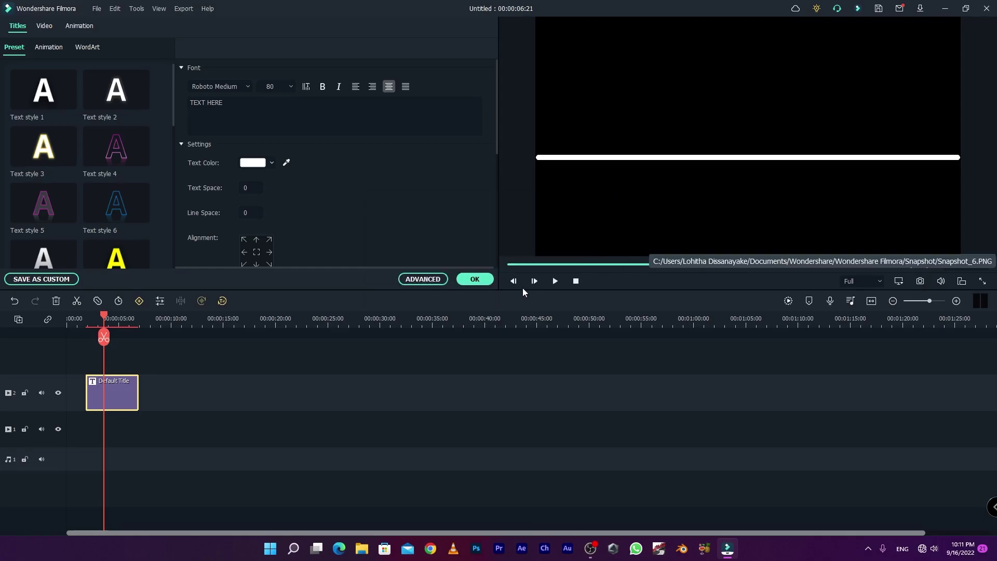
pyautogui.click(467, 280)
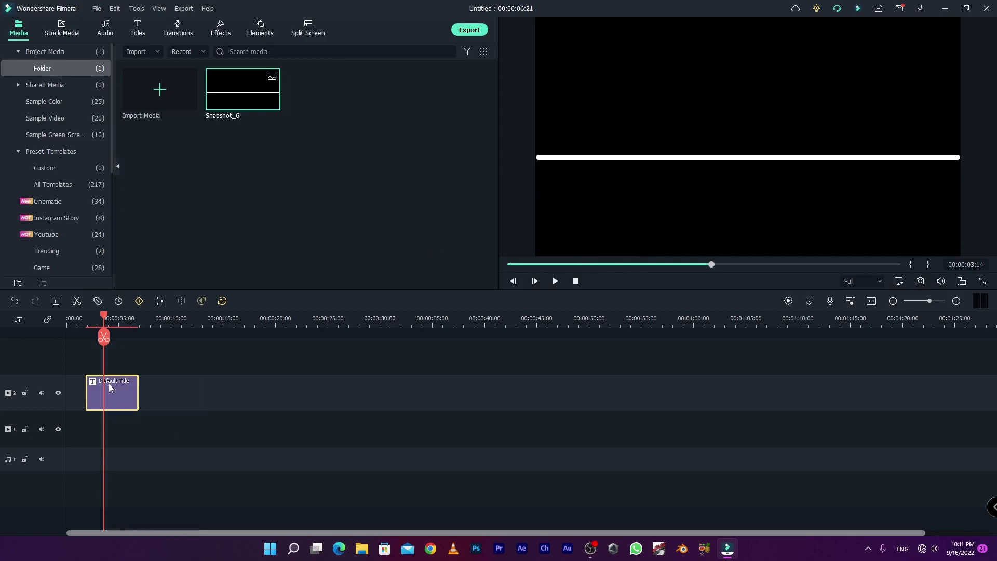
# Delete the title clip and place the downloaded grey HD raindrop stock video at the start of video track 1
pyautogui.press('Delete')
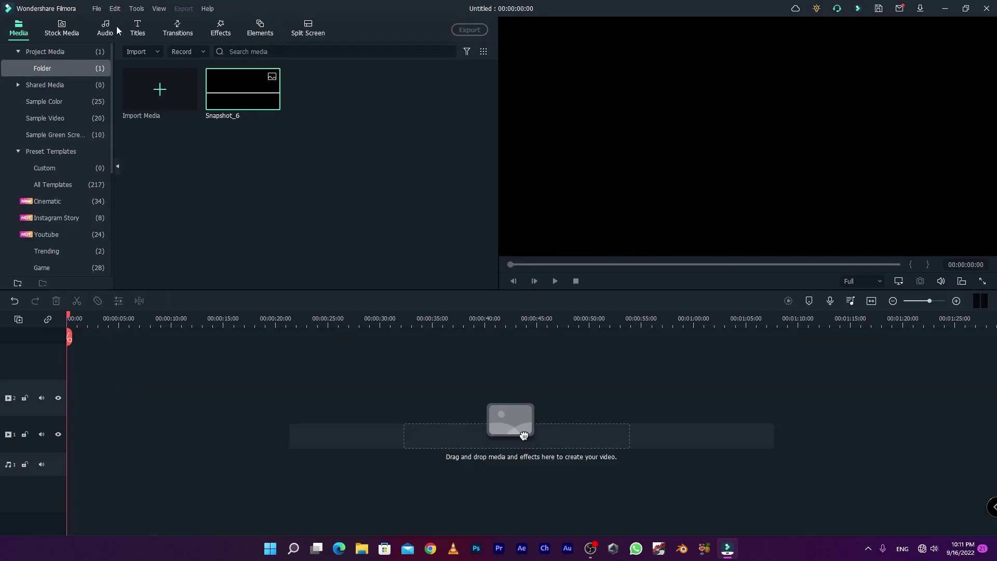
pyautogui.click(61, 29)
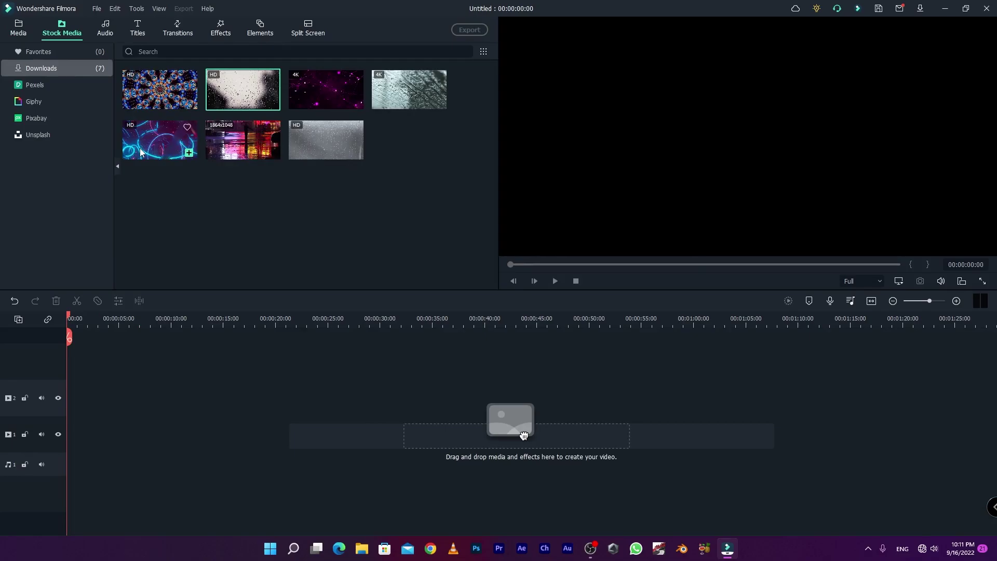
pyautogui.click(391, 104)
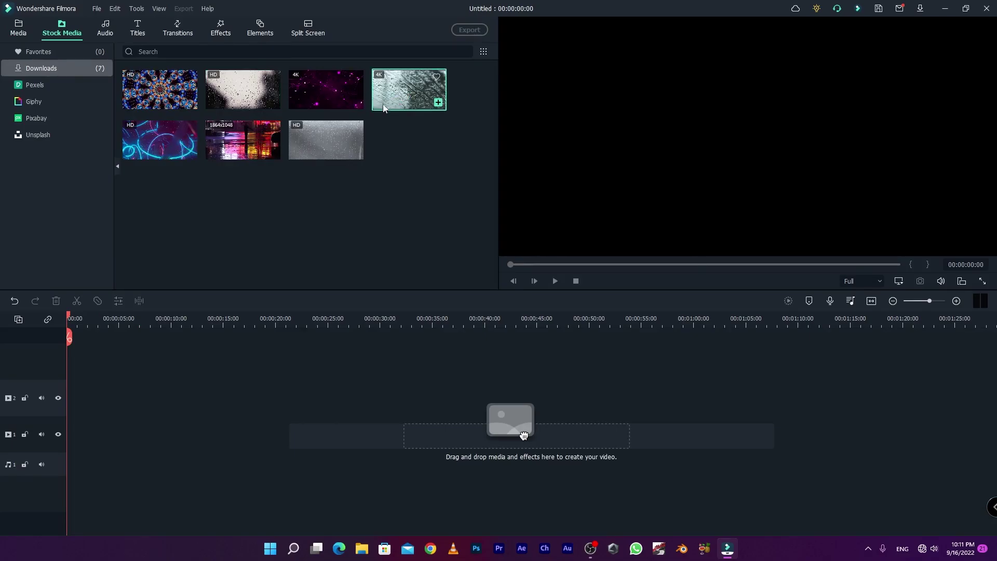
pyautogui.moveTo(304, 138); pyautogui.dragTo(73, 438)
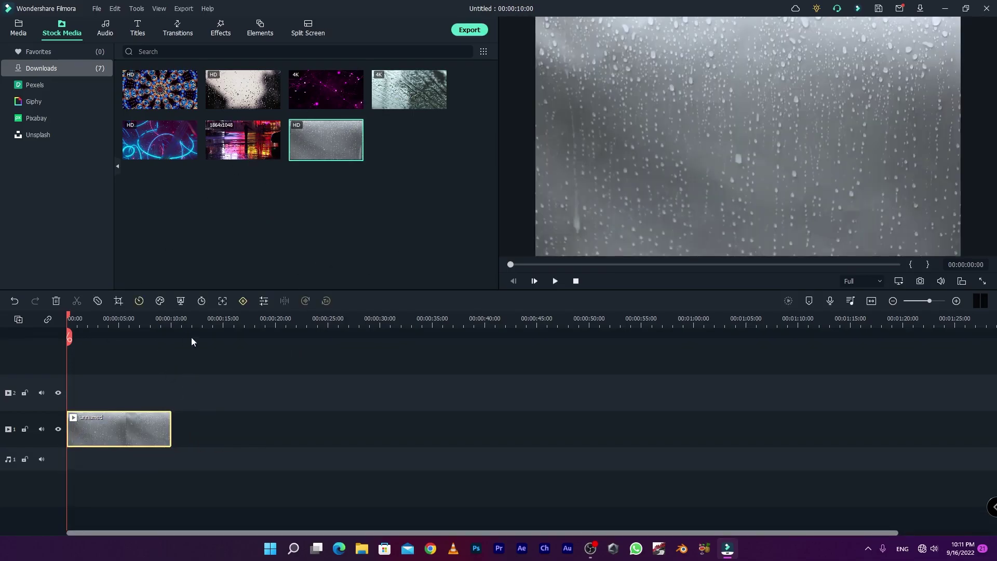
pyautogui.moveTo(71, 318); pyautogui.dragTo(66, 353)
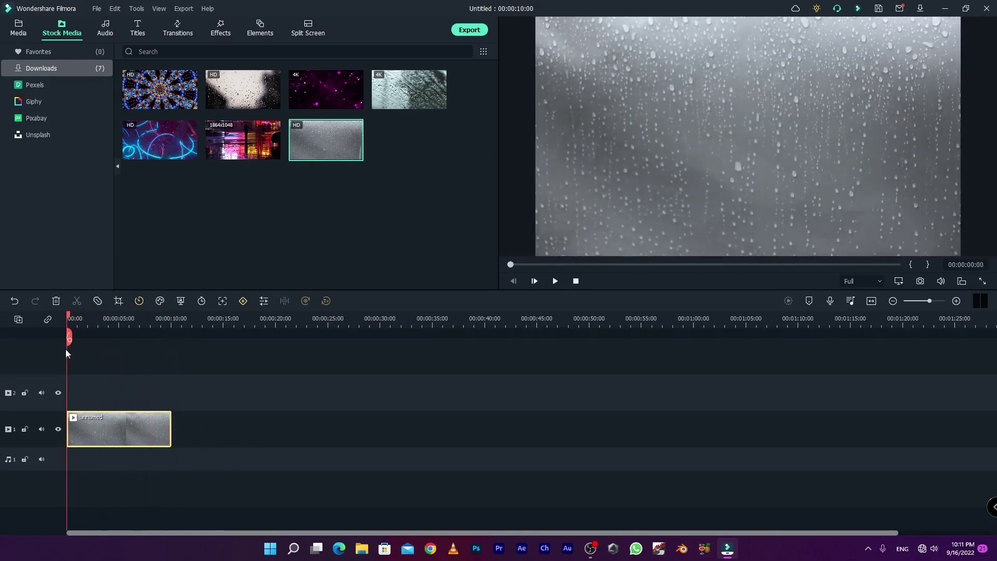
# Place Snapshot_6 at the start of video track 2 and extend it to the end of the raindrop video
pyautogui.click(19, 27)
pyautogui.moveTo(243, 93); pyautogui.dragTo(73, 393)
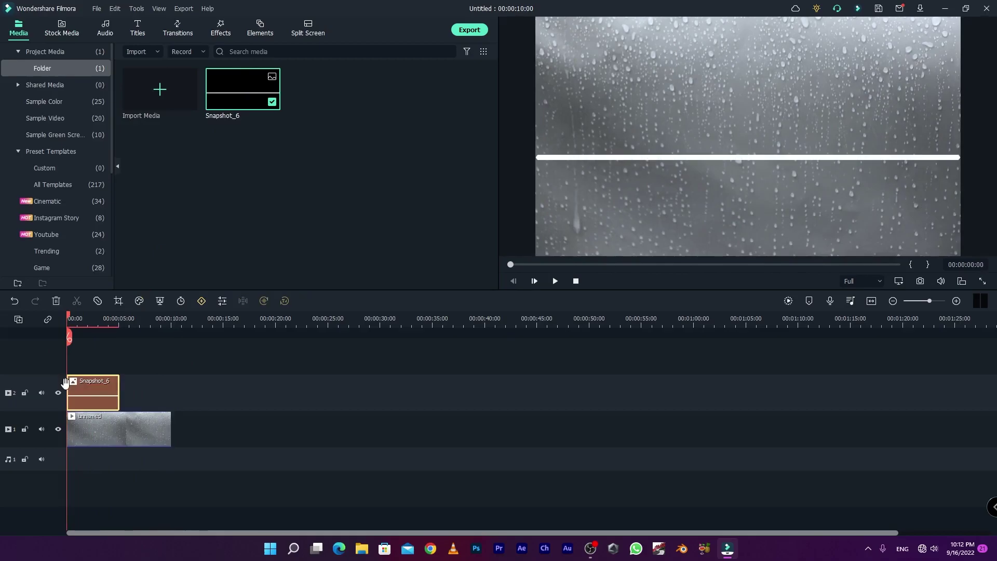
pyautogui.click(117, 380)
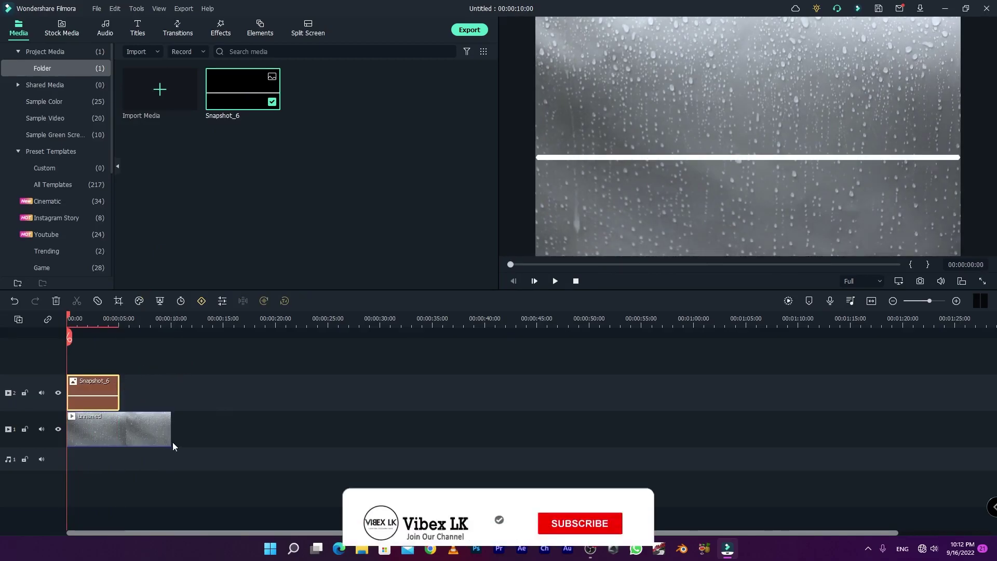
pyautogui.moveTo(119, 380); pyautogui.dragTo(169, 380)
# Move the snapshot down in the preview so the white bar sits along the frame's bottom edge
pyautogui.click(718, 158)
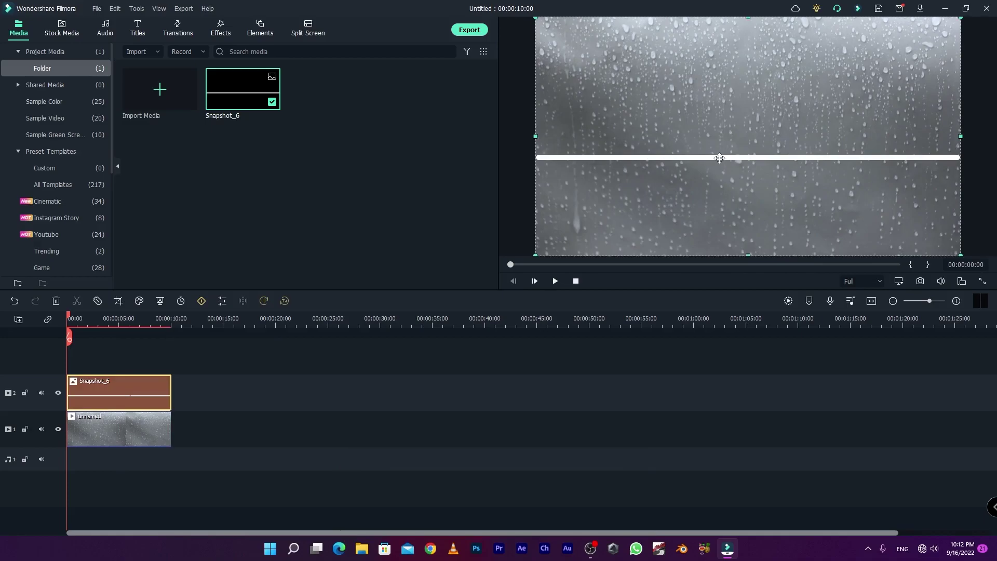
pyautogui.moveTo(719, 158); pyautogui.dragTo(718, 252)
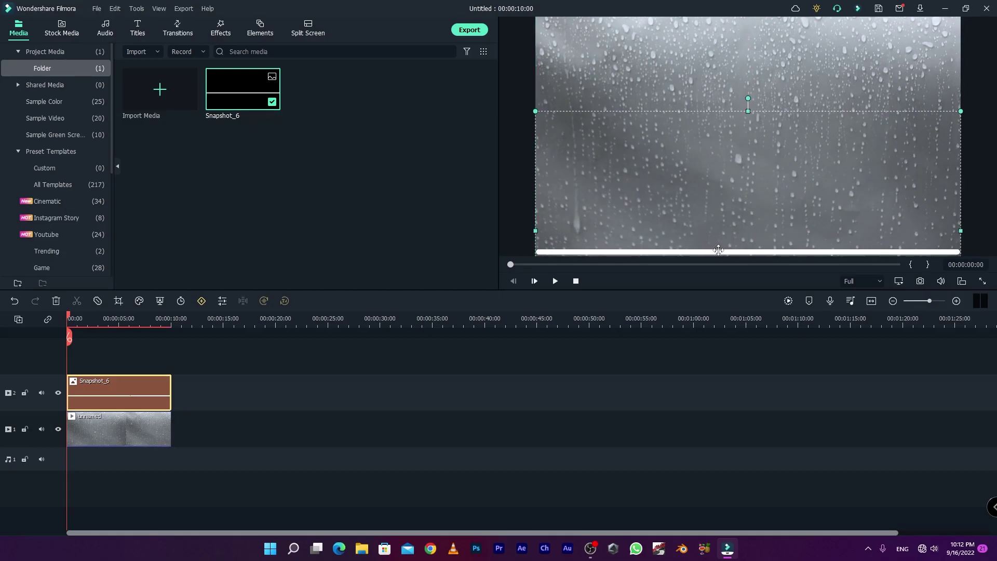
# Apply the Slide Right preset animation to Snapshot_6 and stretch its end keyframe to the end of the clip
pyautogui.doubleClick(113, 393)
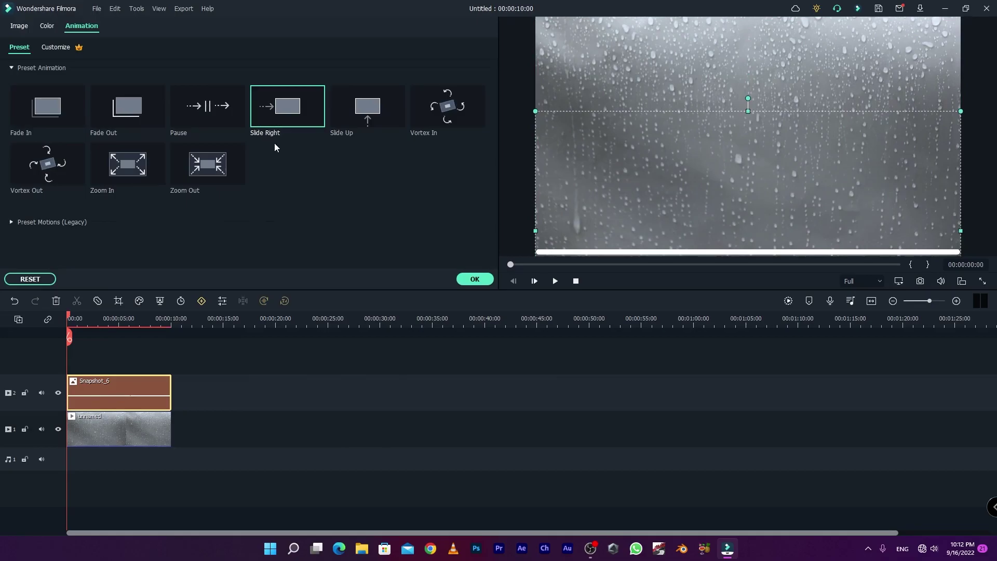
pyautogui.click(18, 30)
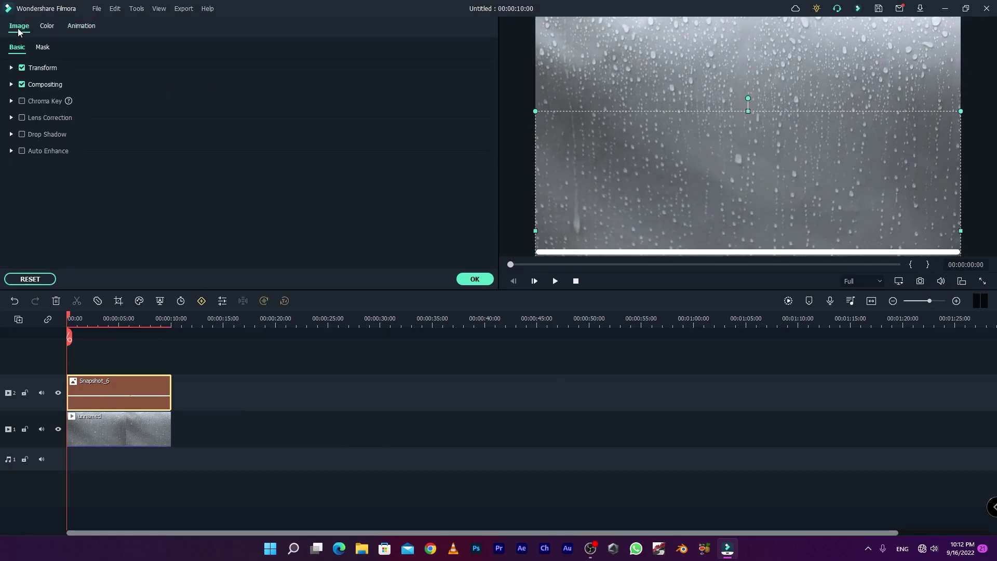
pyautogui.click(83, 29)
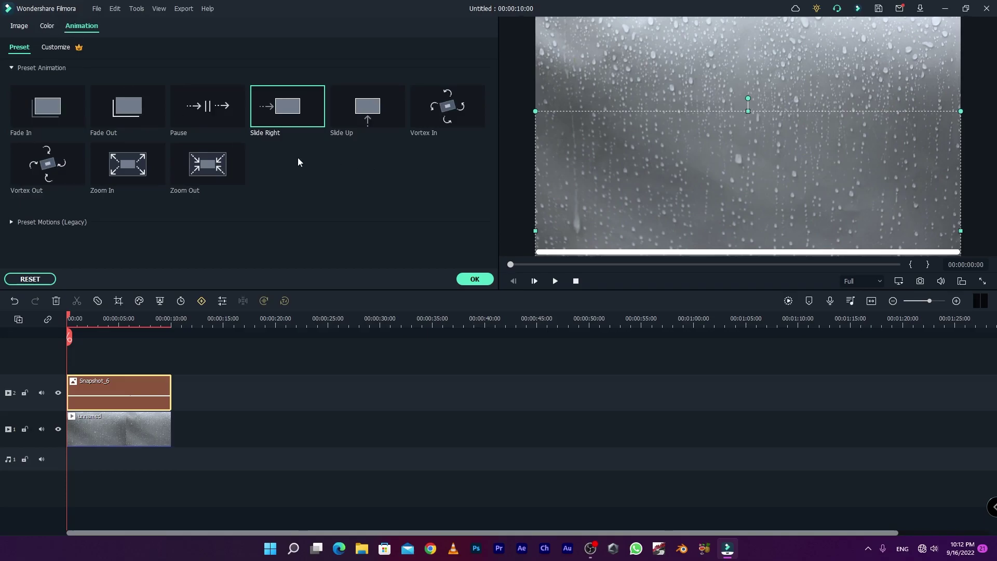
pyautogui.doubleClick(280, 112)
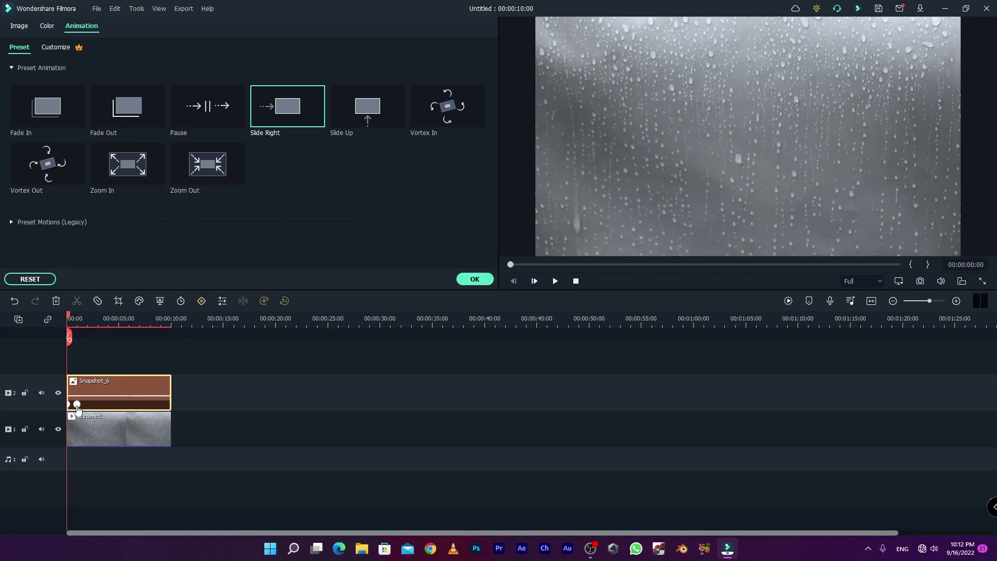
pyautogui.moveTo(78, 405); pyautogui.dragTo(174, 412)
pyautogui.click(471, 280)
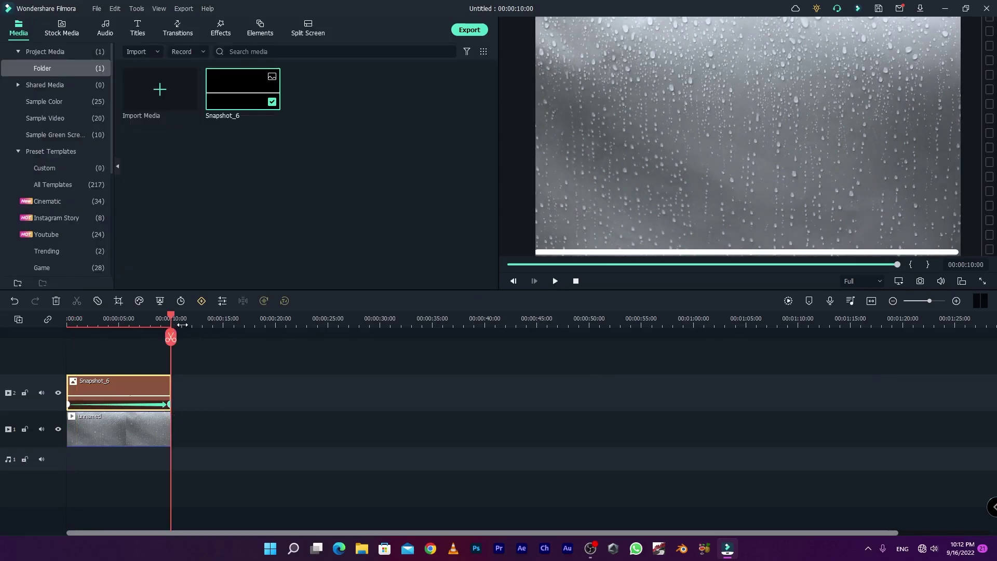
# Play the video from the start and scrub through it to check the progress bar animation
pyautogui.moveTo(170, 320); pyautogui.dragTo(60, 338)
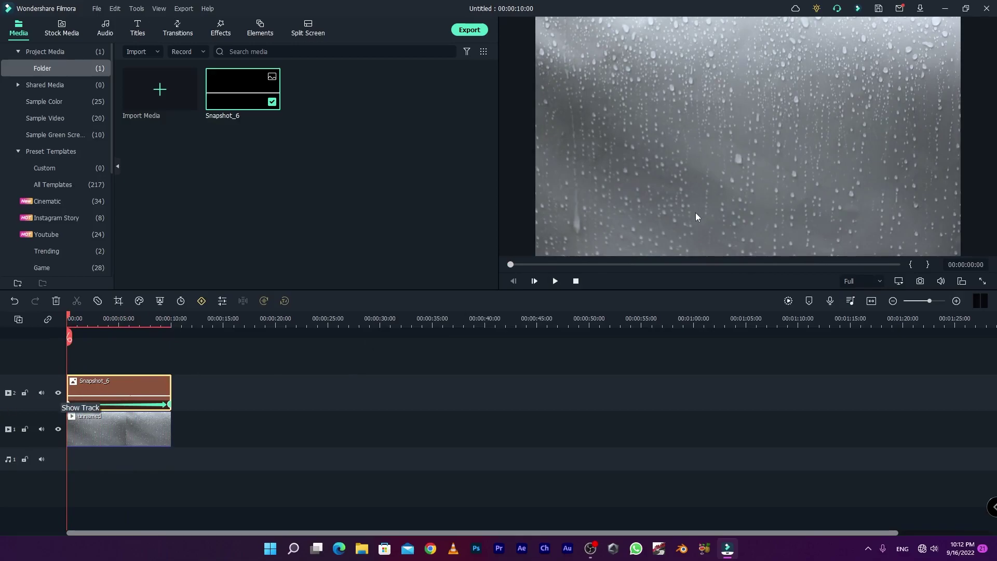
pyautogui.press('space')
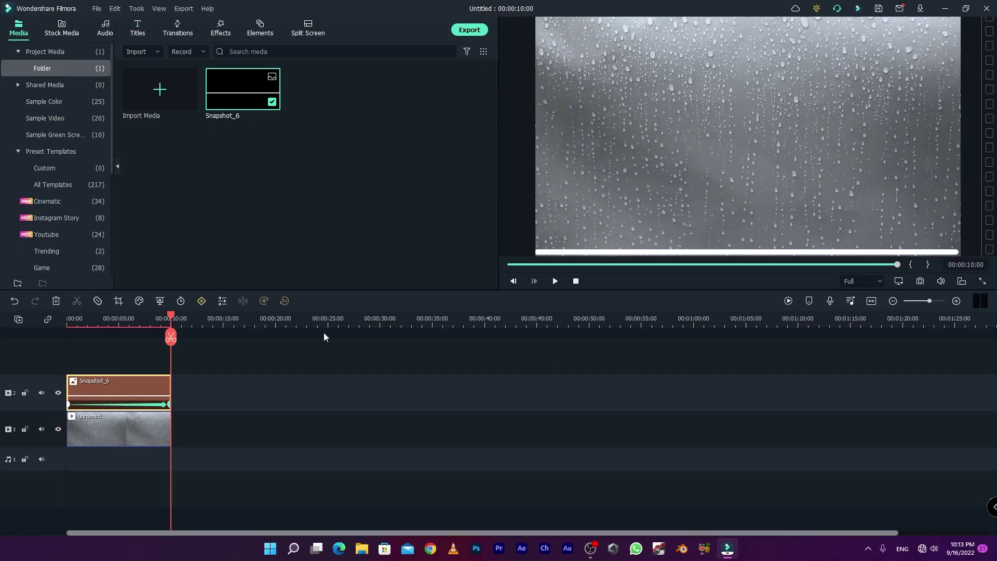
pyautogui.click(0, 462)
pyautogui.moveTo(169, 320); pyautogui.dragTo(58, 338)
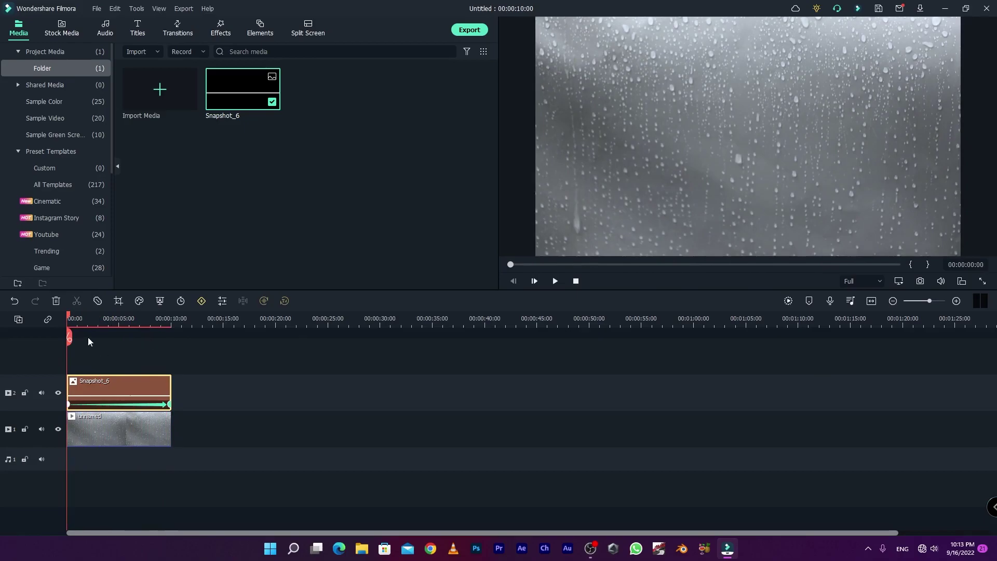
pyautogui.moveTo(67, 318); pyautogui.dragTo(112, 329)
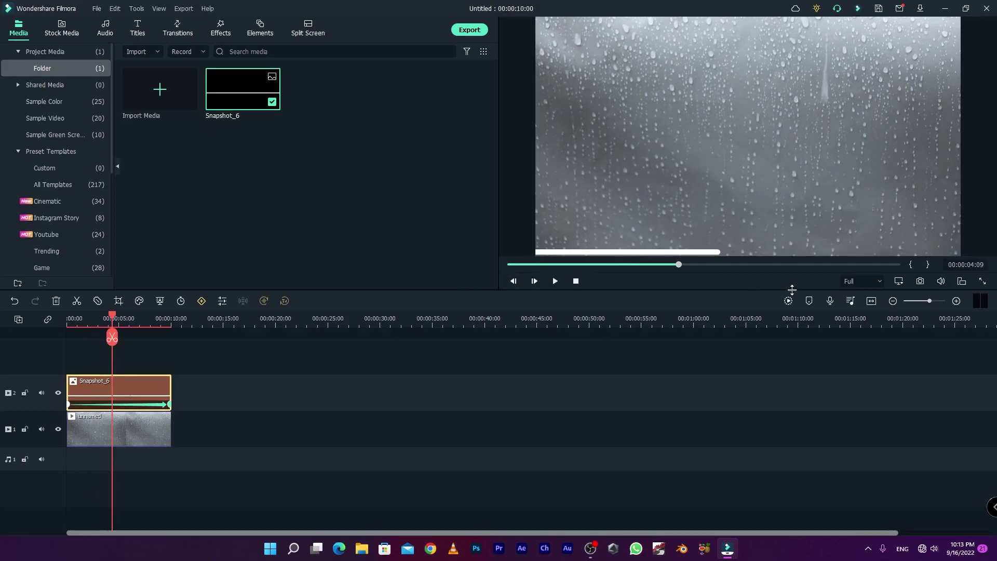
pyautogui.moveTo(115, 320); pyautogui.dragTo(148, 325)
# Delete both the Snapshot_6 clip and the raindrop video from the timeline
pyautogui.moveTo(223, 357); pyautogui.dragTo(144, 439)
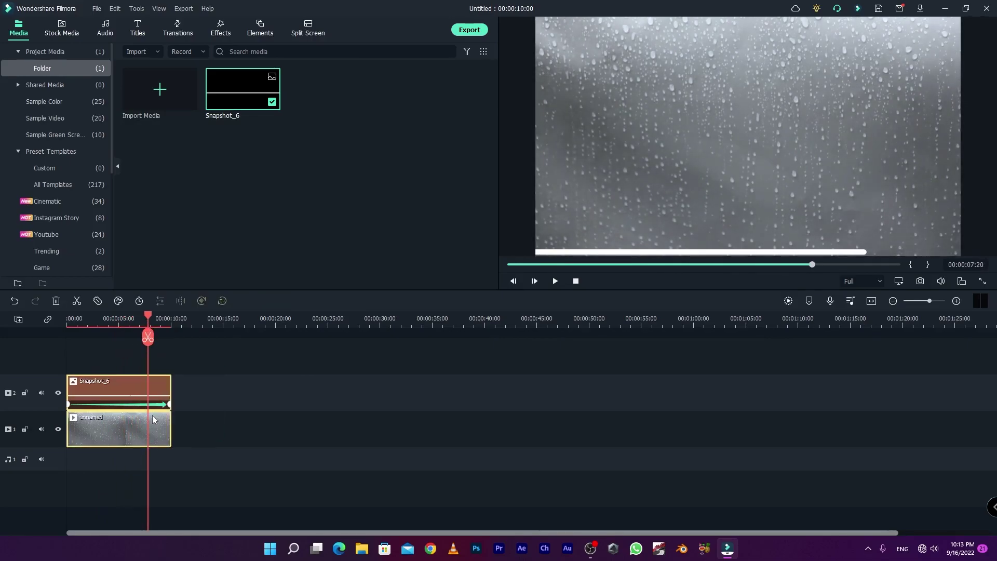
pyautogui.press('Delete')
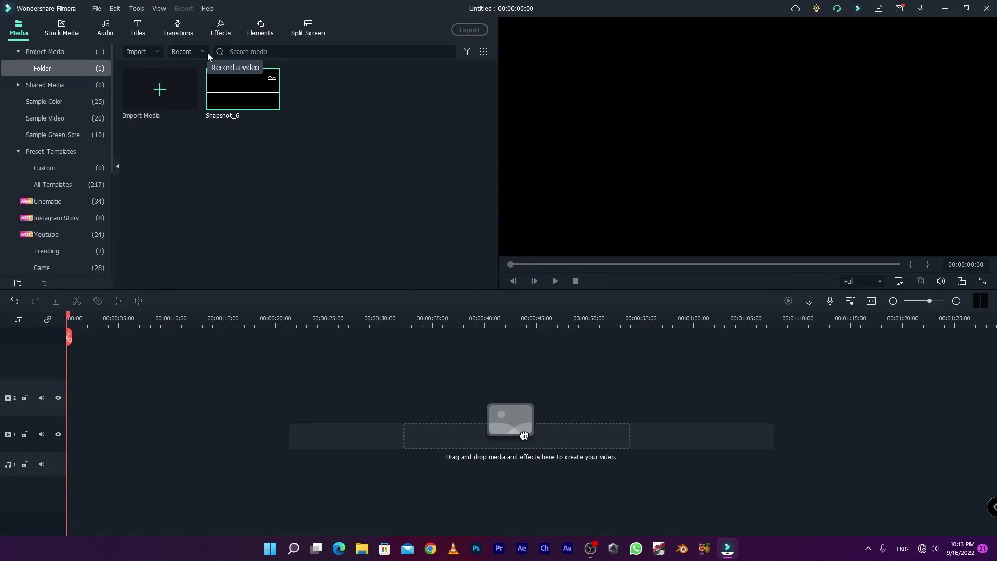
# Browse the Timer effects and add Progress Bar 6 to the start of video track 2
pyautogui.click(218, 29)
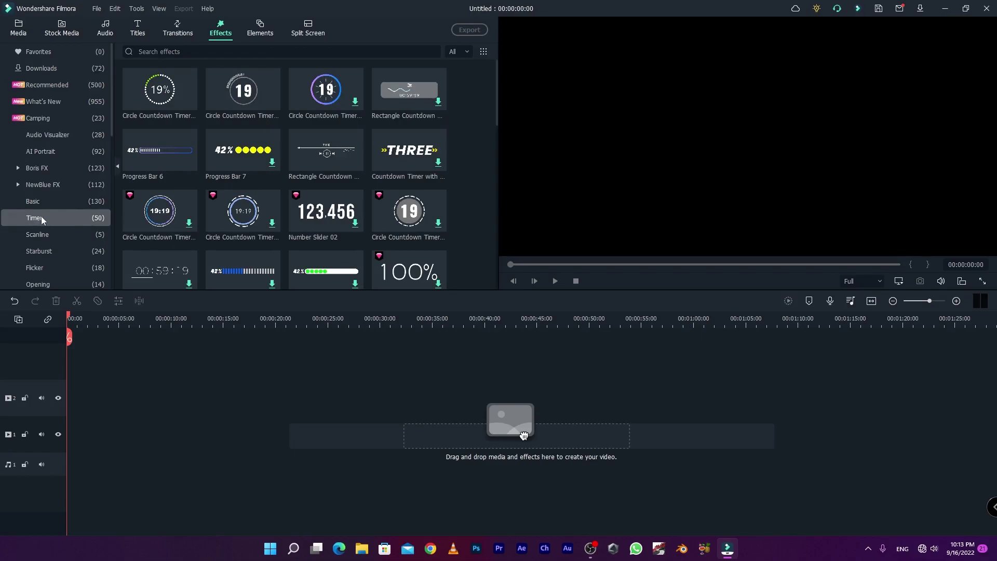
pyautogui.moveTo(152, 178)
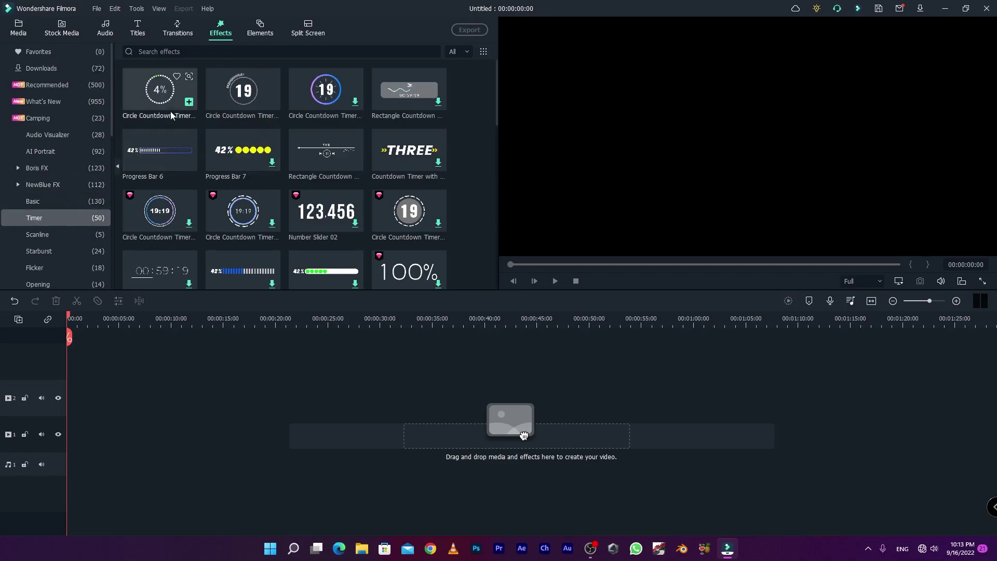
pyautogui.scroll(-10, 426, 156)
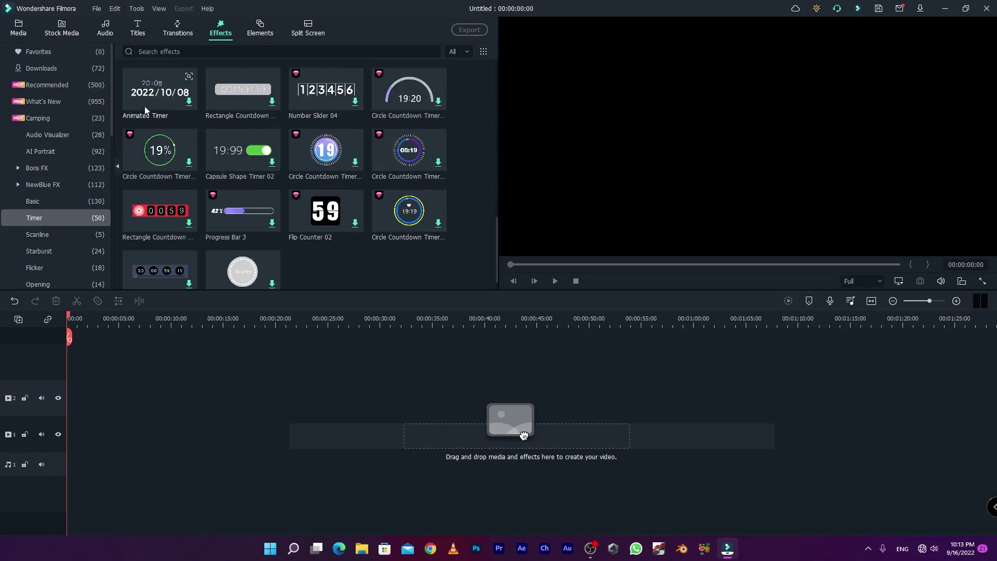
pyautogui.scroll(3, 253, 210)
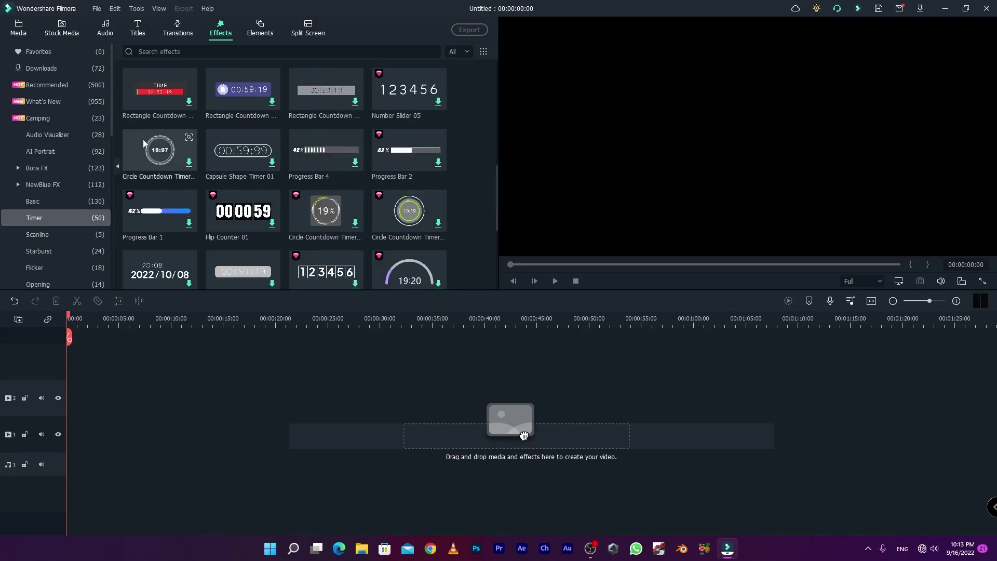
pyautogui.scroll(5, 203, 202)
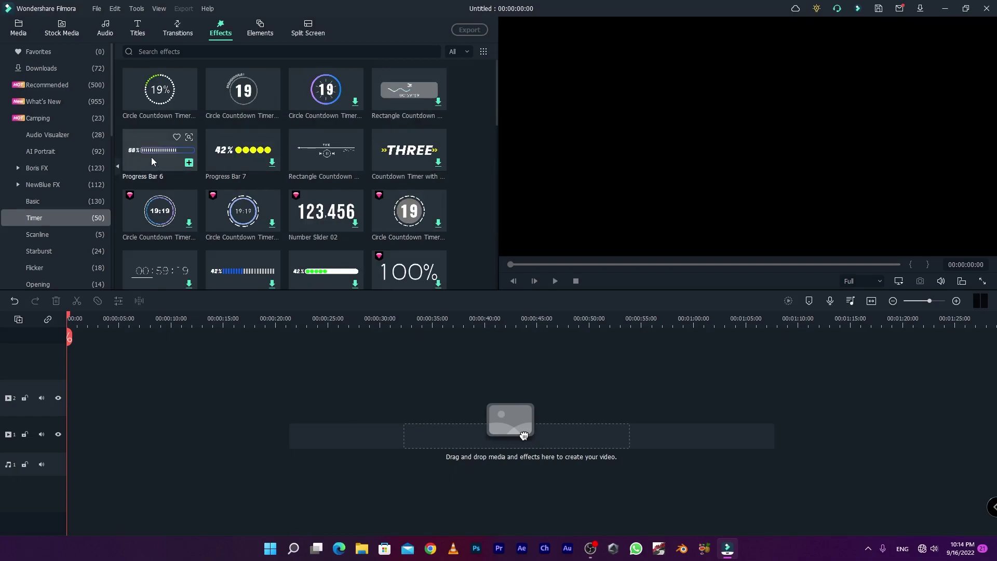
pyautogui.moveTo(148, 157); pyautogui.dragTo(77, 409)
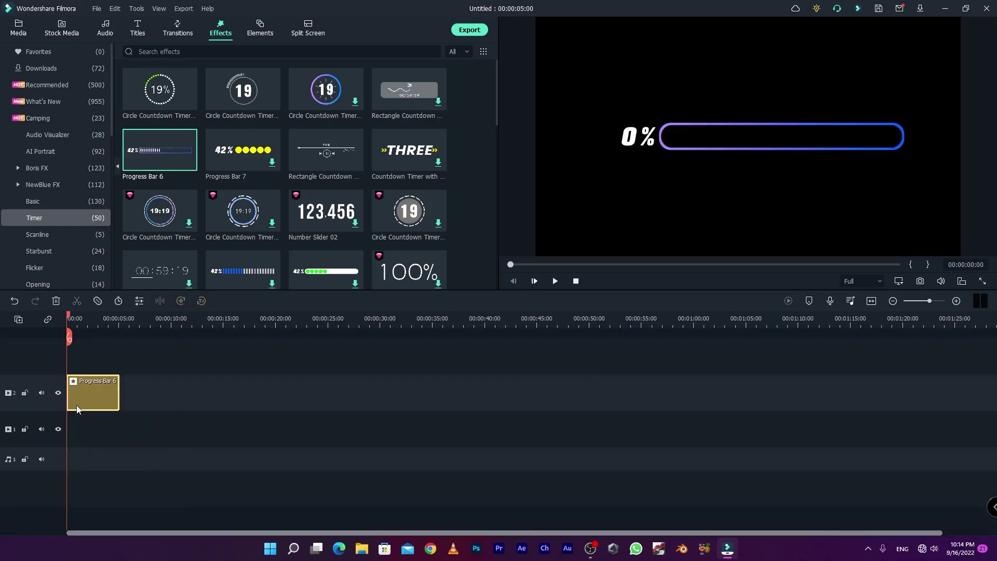
# Set the Progress Bar 6 effect's speed to 1.51 and play part of the clip to preview it
pyautogui.moveTo(69, 317)
pyautogui.mouseDown()
pyautogui.moveTo(95, 319)
pyautogui.moveTo(68, 319)
pyautogui.mouseUp()
pyautogui.doubleClick(77, 393)
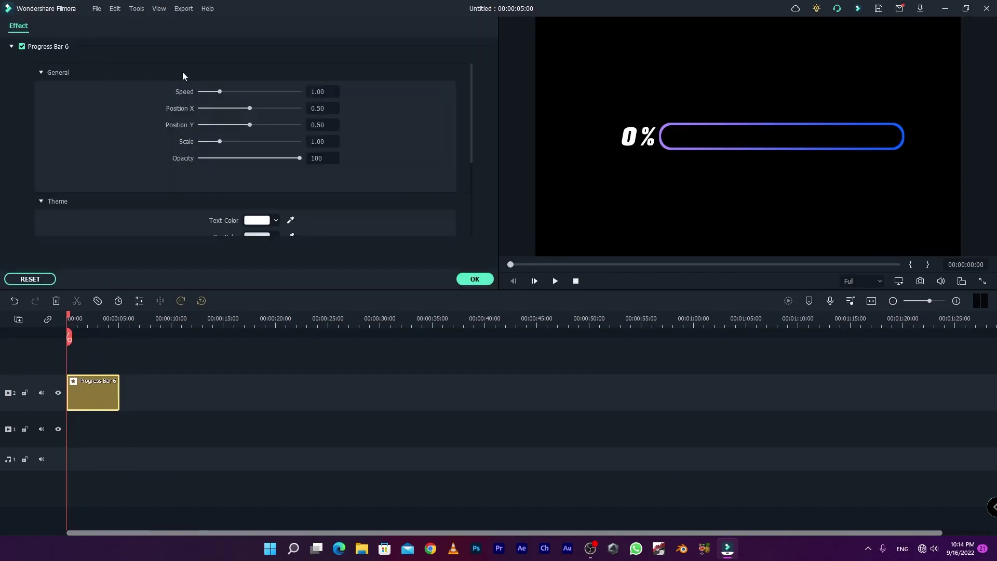
pyautogui.moveTo(220, 91); pyautogui.dragTo(230, 94)
pyautogui.press('space')
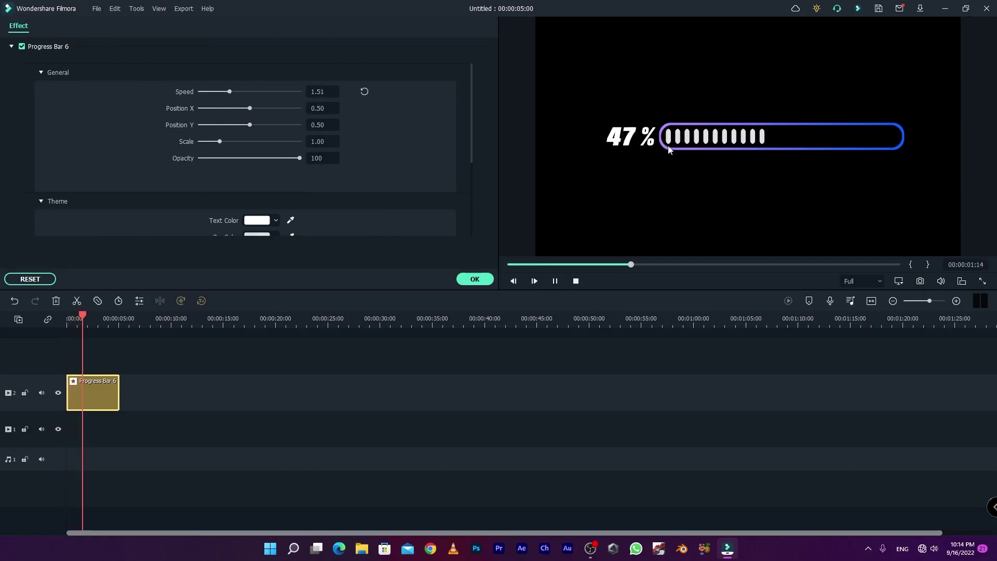
pyautogui.press('space')
# Change the progress bar's Gradient Color2 to dark red and shift the percentage text slightly left, away from the bar
pyautogui.moveTo(250, 111)
pyautogui.mouseDown()
pyautogui.moveTo(262, 107)
pyautogui.moveTo(249, 109)
pyautogui.mouseUp()
pyautogui.moveTo(220, 141); pyautogui.dragTo(220, 141)
pyautogui.scroll(-3, 109, 215)
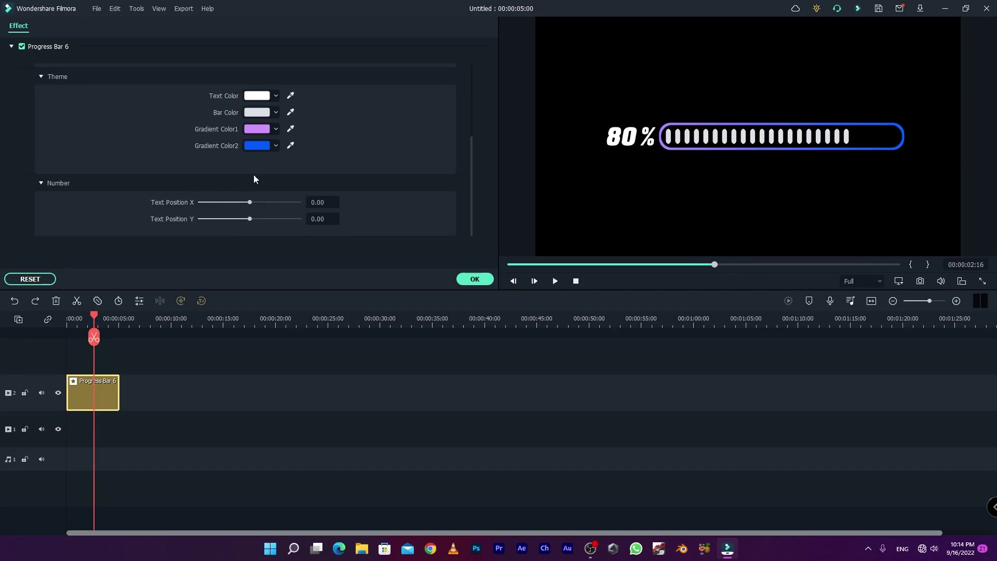
pyautogui.click(259, 146)
pyautogui.click(274, 189)
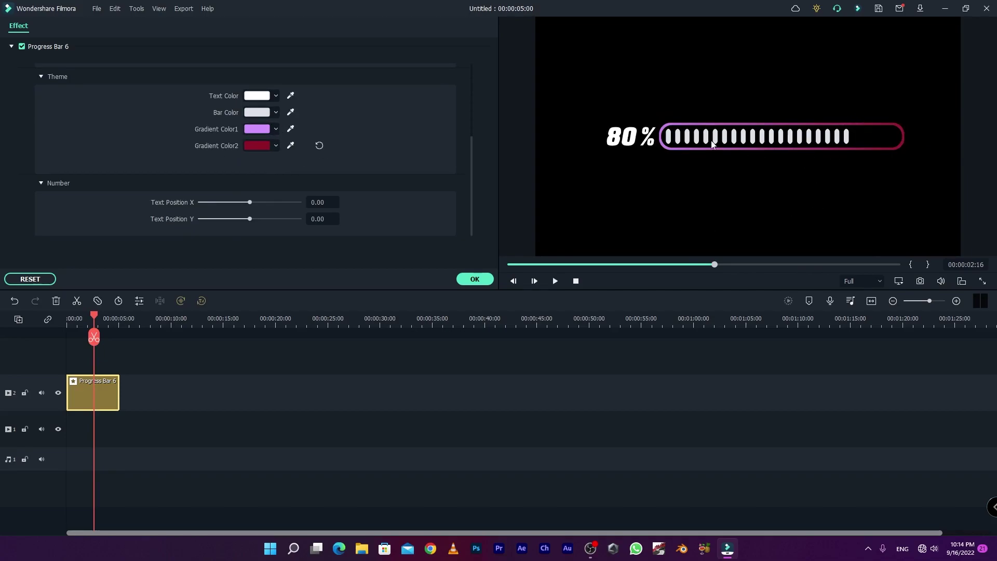
pyautogui.moveTo(250, 202); pyautogui.dragTo(250, 202)
pyautogui.click(621, 140)
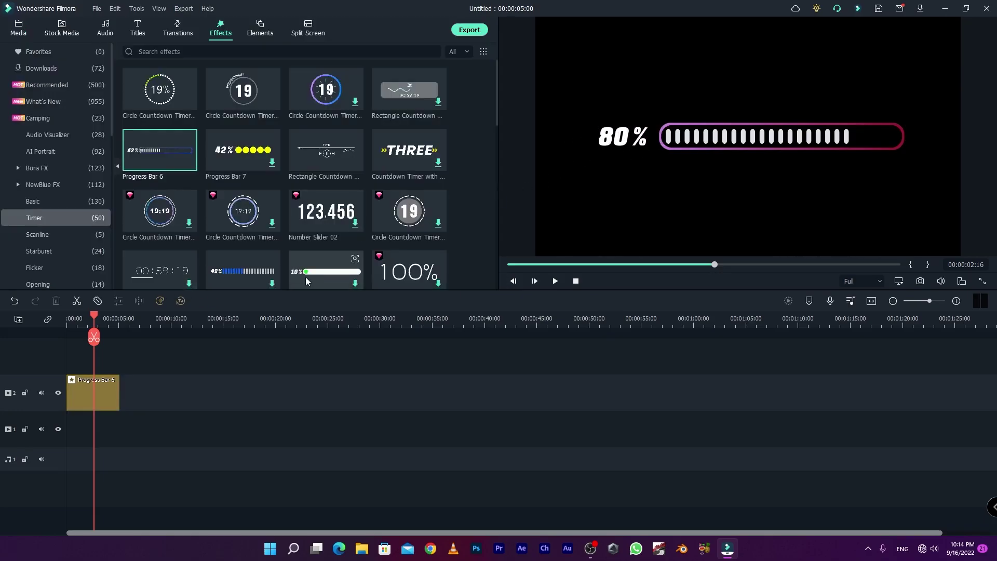
# Play the timeline from the start to check the customized progress bar animation
pyautogui.click(68, 323)
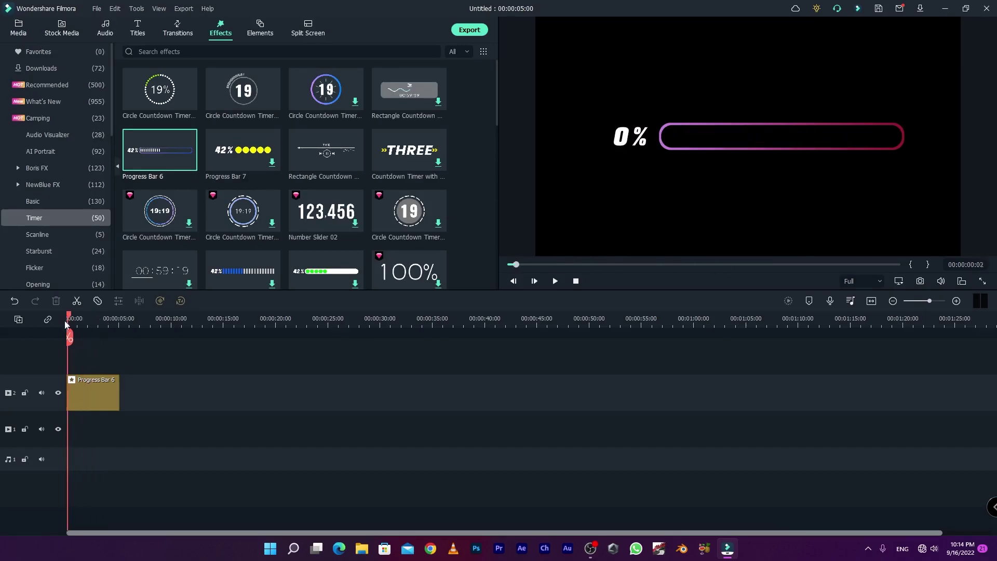
pyautogui.press('space')
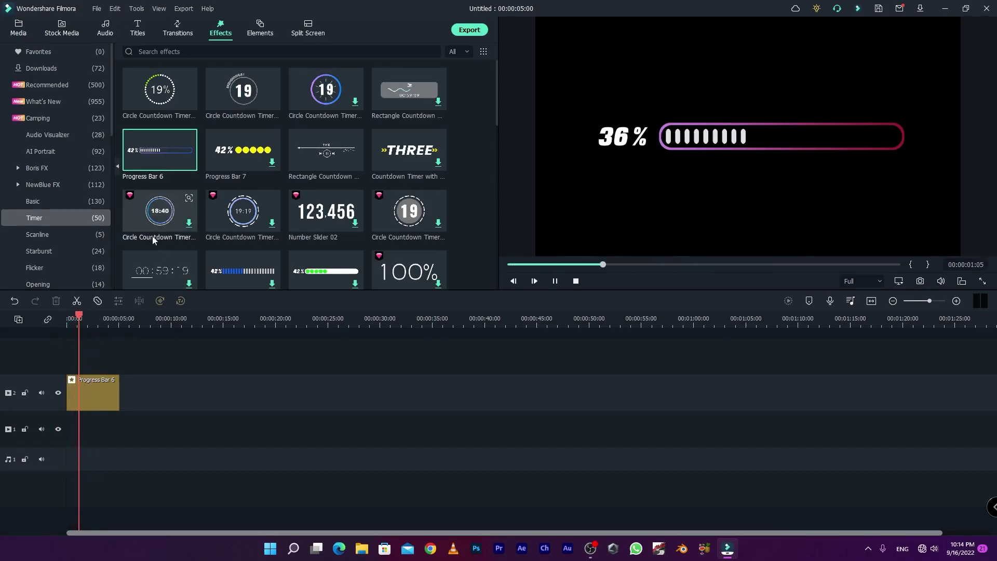
pyautogui.press('space')
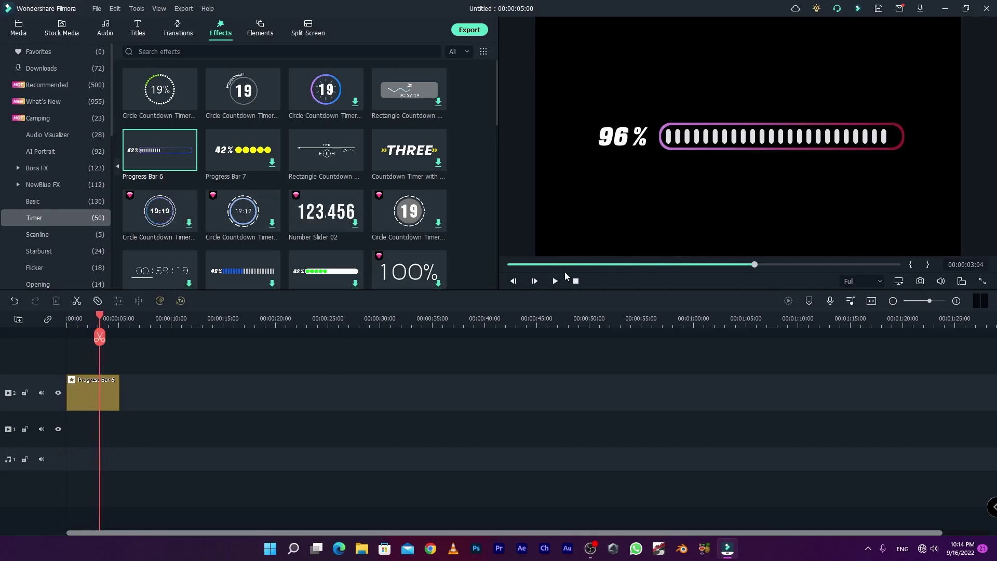